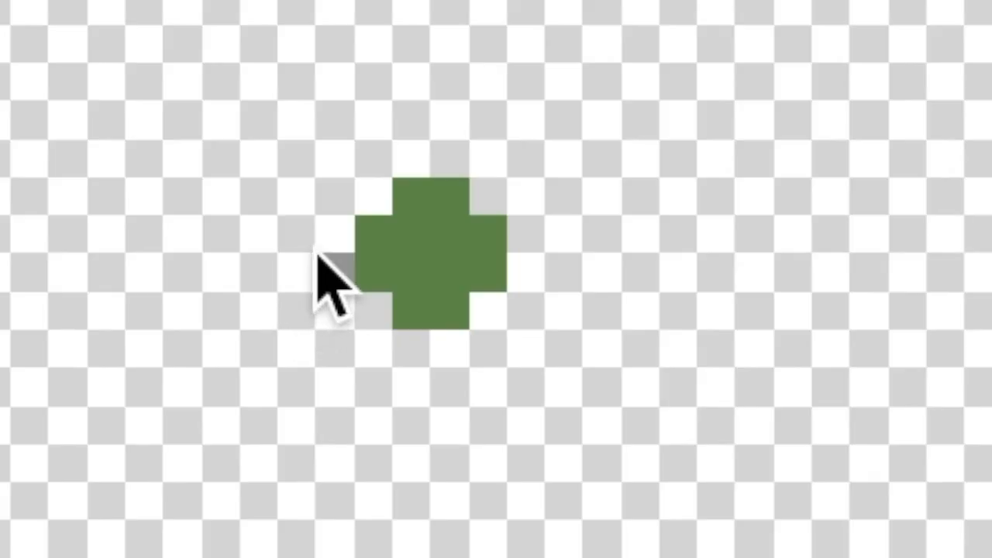
# Paint a round blue swatch beside the green one and recolor it to a darker blue-teal
pyautogui.click(325, 225)
pyautogui.moveTo(325, 219)
pyautogui.mouseDown()
pyautogui.moveTo(265, 320)
pyautogui.moveTo(280, 299)
pyautogui.moveTo(248, 290)
pyautogui.moveTo(229, 231)
pyautogui.moveTo(286, 200)
pyautogui.mouseUp()
pyautogui.click(285, 275)
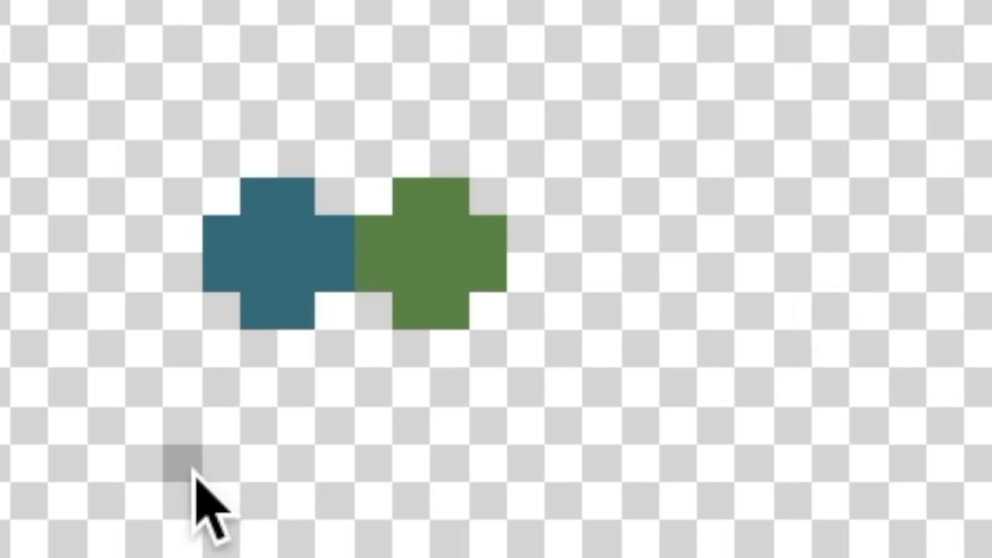
pyautogui.click(301, 250)
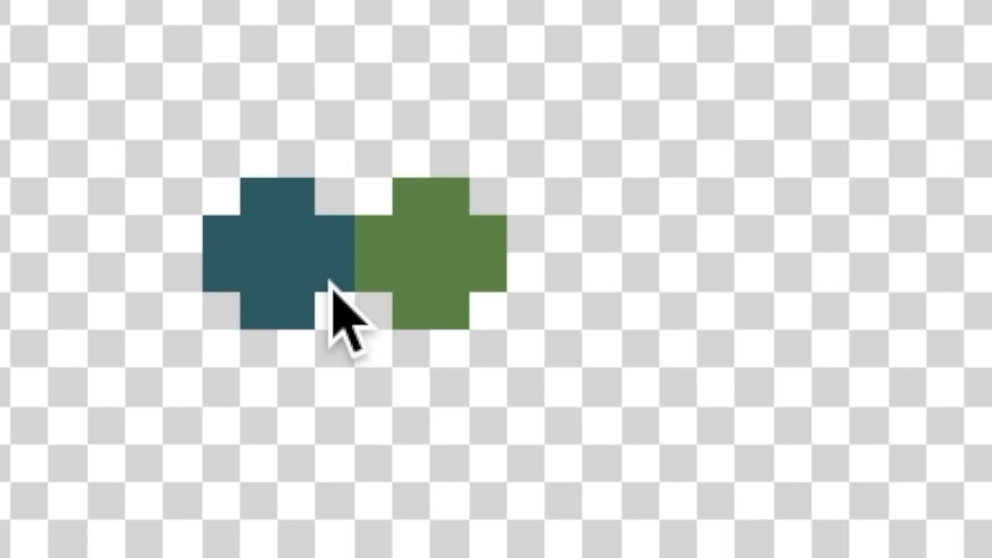
# Add a yellowish-green swatch on the other side of the green one, with blended in-between swatches below the row
pyautogui.moveTo(538, 246)
pyautogui.mouseDown()
pyautogui.moveTo(538, 237)
pyautogui.moveTo(554, 287)
pyautogui.moveTo(613, 311)
pyautogui.mouseUp()
pyautogui.moveTo(626, 263)
pyautogui.mouseDown()
pyautogui.moveTo(594, 190)
pyautogui.moveTo(560, 202)
pyautogui.moveTo(560, 267)
pyautogui.moveTo(601, 232)
pyautogui.mouseUp()
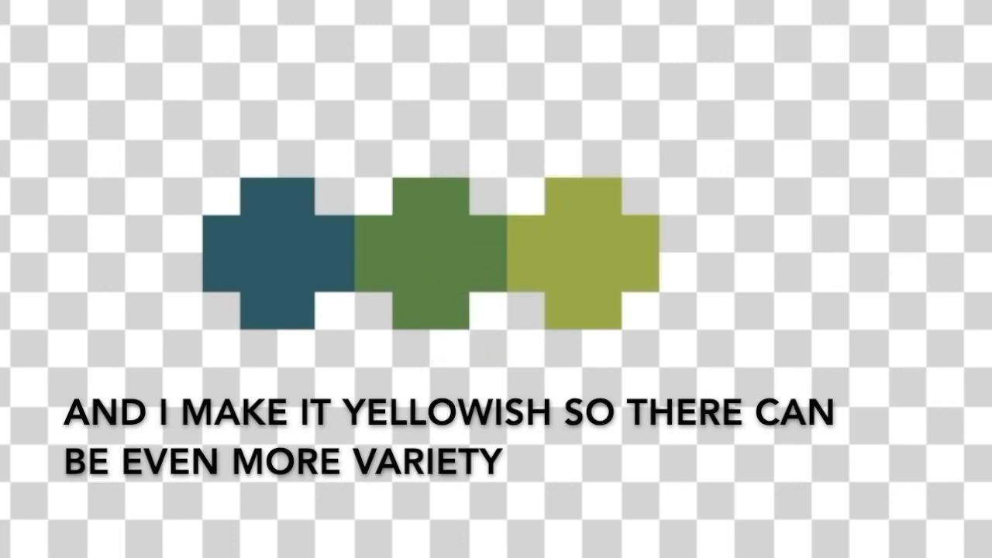
pyautogui.moveTo(496, 316)
pyautogui.mouseDown()
pyautogui.moveTo(521, 324)
pyautogui.moveTo(493, 349)
pyautogui.moveTo(500, 384)
pyautogui.moveTo(475, 359)
pyautogui.moveTo(456, 381)
pyautogui.moveTo(473, 383)
pyautogui.moveTo(483, 411)
pyautogui.moveTo(551, 368)
pyautogui.moveTo(495, 339)
pyautogui.moveTo(401, 260)
pyautogui.moveTo(342, 315)
pyautogui.moveTo(347, 340)
pyautogui.moveTo(308, 375)
pyautogui.moveTo(397, 381)
pyautogui.moveTo(372, 410)
pyautogui.mouseUp()
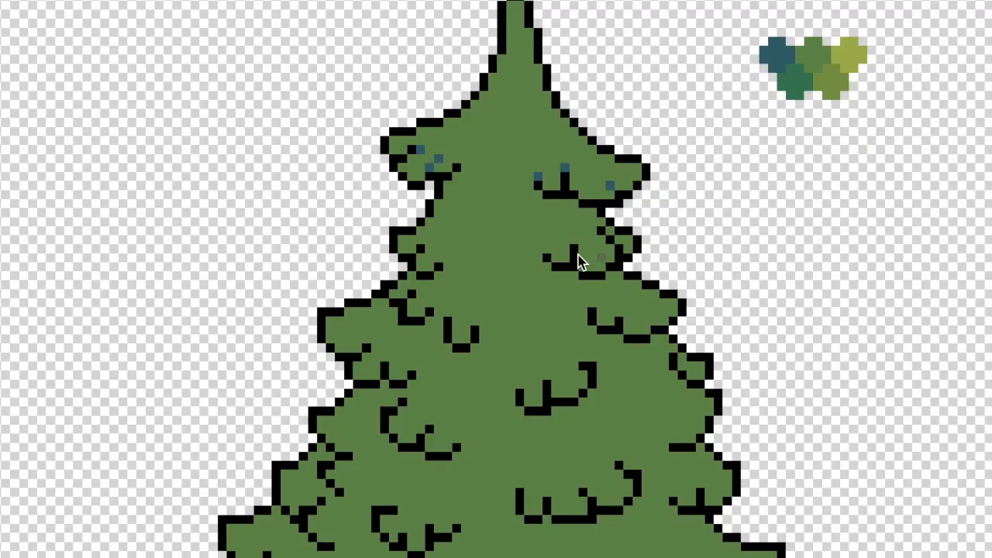
# Dot dark blue shadow pixels at the needle-line ends and gaps of the tree's second tier on both sides
pyautogui.click(574, 247)
pyautogui.hotkey('ctrl', 'z')
pyautogui.click(575, 242)
pyautogui.click(547, 247)
pyautogui.click(620, 239)
pyautogui.click(628, 239)
pyautogui.click(626, 246)
pyautogui.click(593, 262)
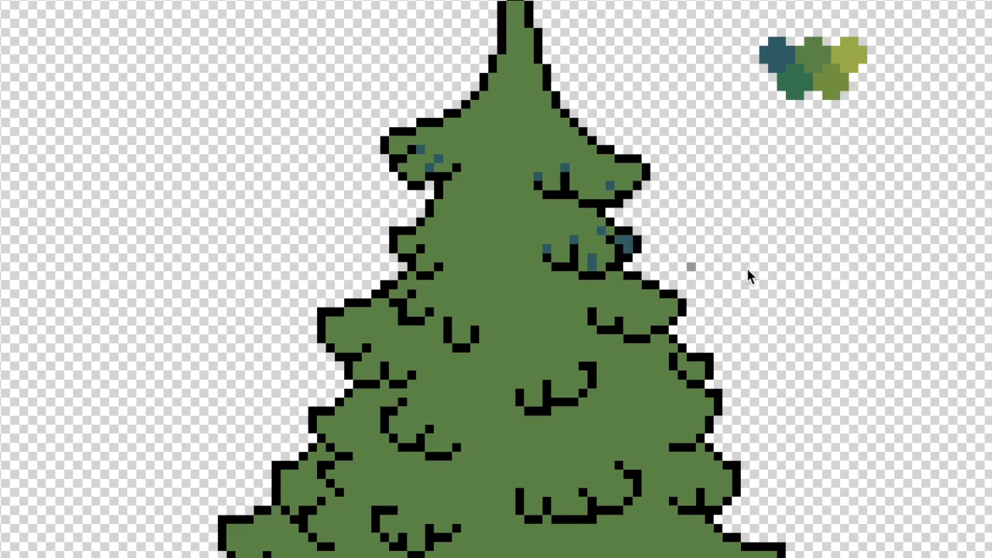
pyautogui.click(419, 248)
pyautogui.moveTo(431, 232); pyautogui.dragTo(430, 239)
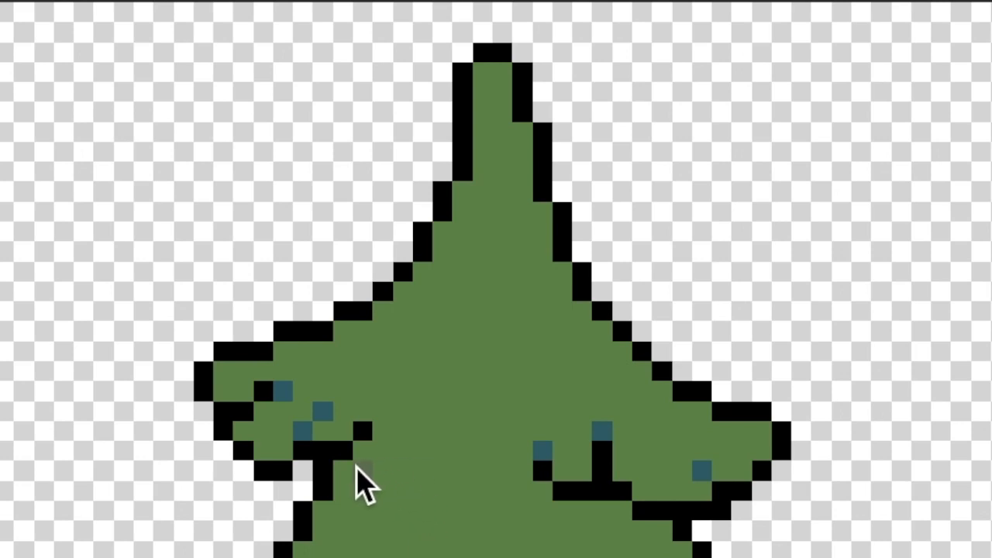
# Draw a jagged dark blue shadow edge linking the top tier's two branch outlines across the tree
pyautogui.click(457, 185)
pyautogui.moveTo(383, 486); pyautogui.dragTo(399, 487)
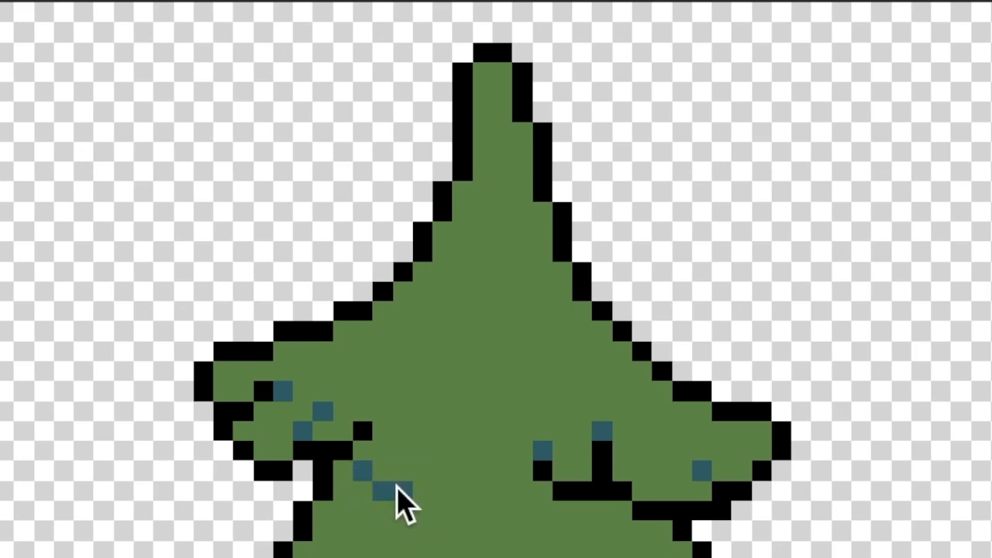
pyautogui.click(362, 450)
pyautogui.click(429, 470)
pyautogui.click(427, 494)
pyautogui.click(448, 512)
pyautogui.click(466, 513)
pyautogui.click(485, 496)
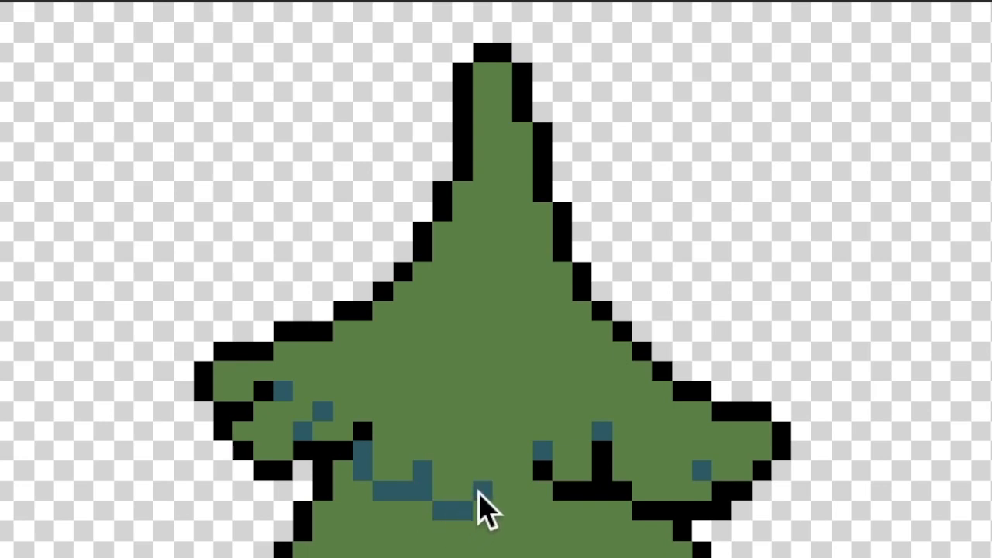
pyautogui.click(464, 452)
pyautogui.click(482, 473)
pyautogui.click(503, 473)
pyautogui.click(522, 450)
pyautogui.click(523, 433)
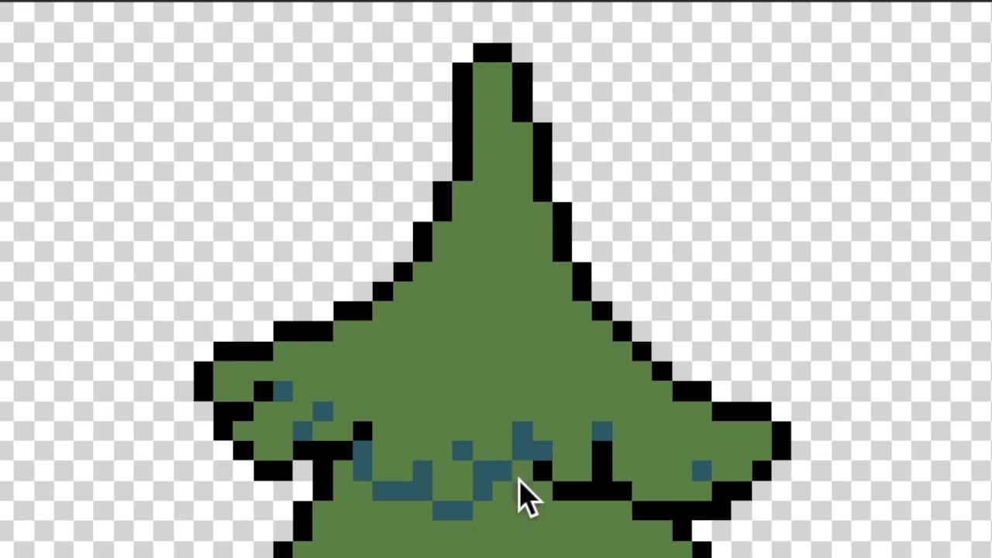
# Thicken the shadow beneath the top tier's jagged edge with more dark blue pixels
pyautogui.click(360, 490)
pyautogui.click(345, 490)
pyautogui.click(345, 471)
pyautogui.click(385, 510)
pyautogui.click(403, 508)
pyautogui.click(439, 521)
pyautogui.moveTo(460, 535)
pyautogui.mouseDown()
pyautogui.moveTo(523, 466)
pyautogui.moveTo(572, 515)
pyautogui.moveTo(660, 536)
pyautogui.moveTo(715, 513)
pyautogui.mouseUp()
pyautogui.click(424, 551)
pyautogui.click(404, 551)
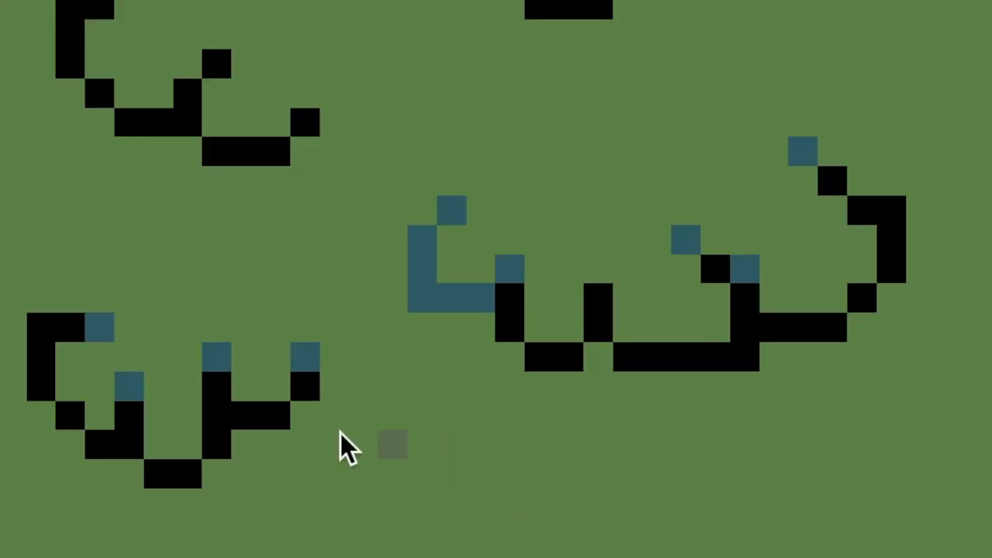
# Paint dark blue shadows beneath the lower branch clusters, joining their outlines with jagged edges
pyautogui.moveTo(340, 434)
pyautogui.mouseDown()
pyautogui.moveTo(205, 472)
pyautogui.moveTo(316, 412)
pyautogui.moveTo(335, 442)
pyautogui.moveTo(389, 393)
pyautogui.moveTo(366, 354)
pyautogui.moveTo(438, 382)
pyautogui.moveTo(472, 326)
pyautogui.moveTo(483, 353)
pyautogui.moveTo(511, 361)
pyautogui.moveTo(302, 447)
pyautogui.moveTo(417, 435)
pyautogui.moveTo(425, 458)
pyautogui.moveTo(448, 461)
pyautogui.moveTo(431, 432)
pyautogui.moveTo(486, 387)
pyautogui.moveTo(581, 421)
pyautogui.moveTo(557, 383)
pyautogui.moveTo(634, 390)
pyautogui.moveTo(661, 408)
pyautogui.moveTo(777, 352)
pyautogui.moveTo(824, 355)
pyautogui.moveTo(867, 328)
pyautogui.moveTo(905, 326)
pyautogui.moveTo(945, 297)
pyautogui.moveTo(949, 330)
pyautogui.moveTo(946, 242)
pyautogui.moveTo(913, 245)
pyautogui.moveTo(950, 211)
pyautogui.moveTo(929, 168)
pyautogui.moveTo(957, 259)
pyautogui.mouseUp()
pyautogui.click(342, 445)
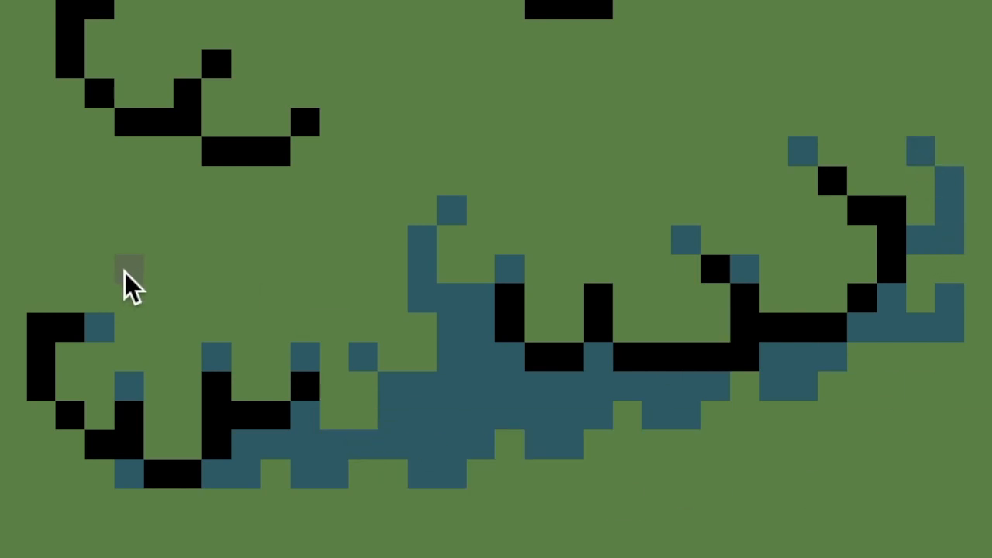
pyautogui.moveTo(584, 488)
pyautogui.mouseDown()
pyautogui.moveTo(656, 510)
pyautogui.moveTo(648, 541)
pyautogui.moveTo(713, 536)
pyautogui.moveTo(726, 499)
pyautogui.moveTo(739, 532)
pyautogui.moveTo(796, 504)
pyautogui.moveTo(776, 468)
pyautogui.moveTo(776, 444)
pyautogui.mouseUp()
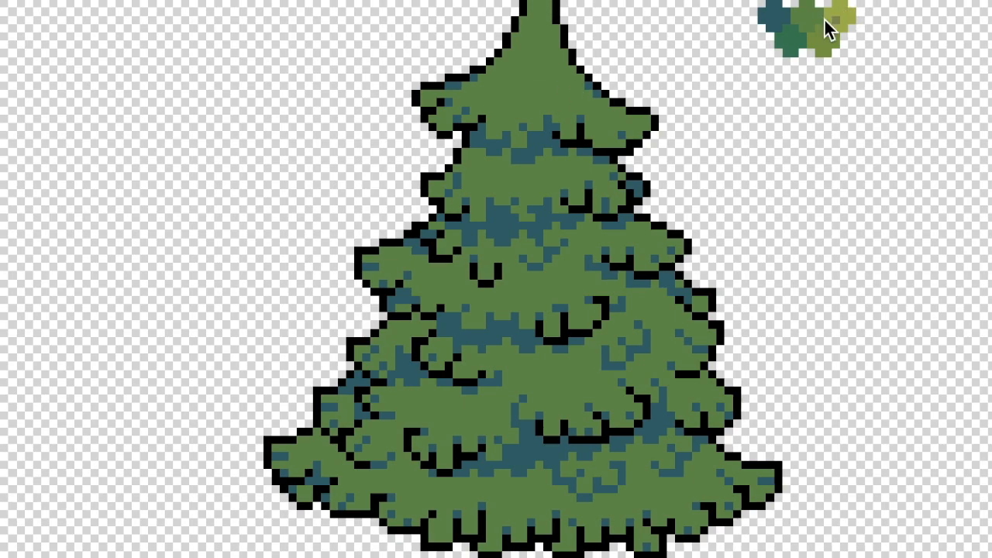
# Paint yellow-green highlights down the treetop and undo the stray stroke
pyautogui.moveTo(541, 6); pyautogui.dragTo(545, 27)
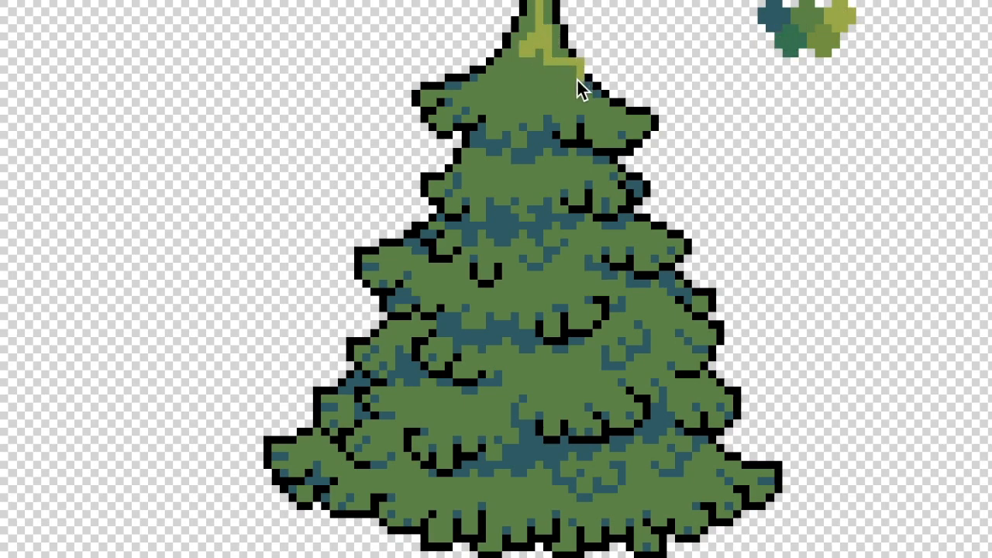
pyautogui.hotkey('ctrl', 'z')
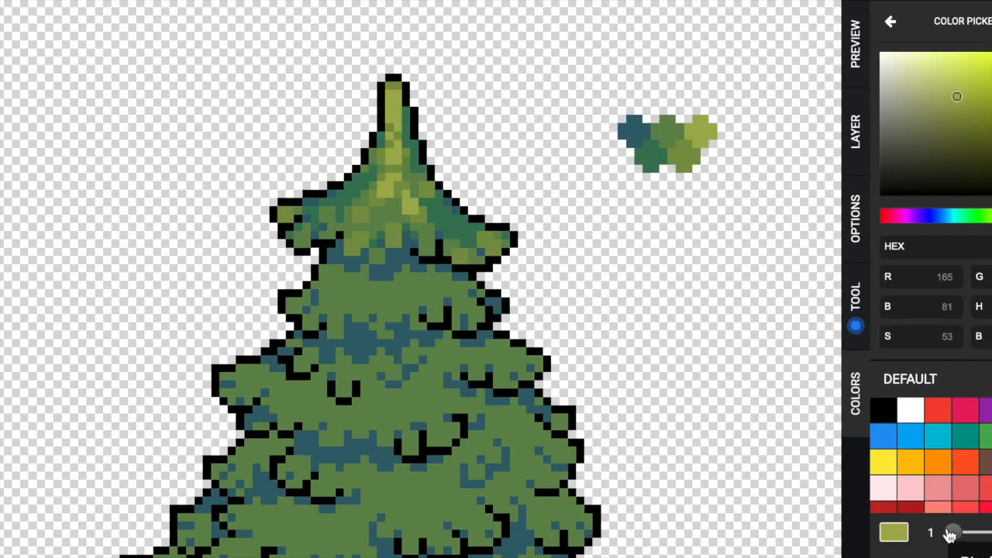
# Set the brush size to 2 and dab yellow-green highlights on the branch tips of the tiers below the treetop
pyautogui.moveTo(948, 532); pyautogui.dragTo(961, 535)
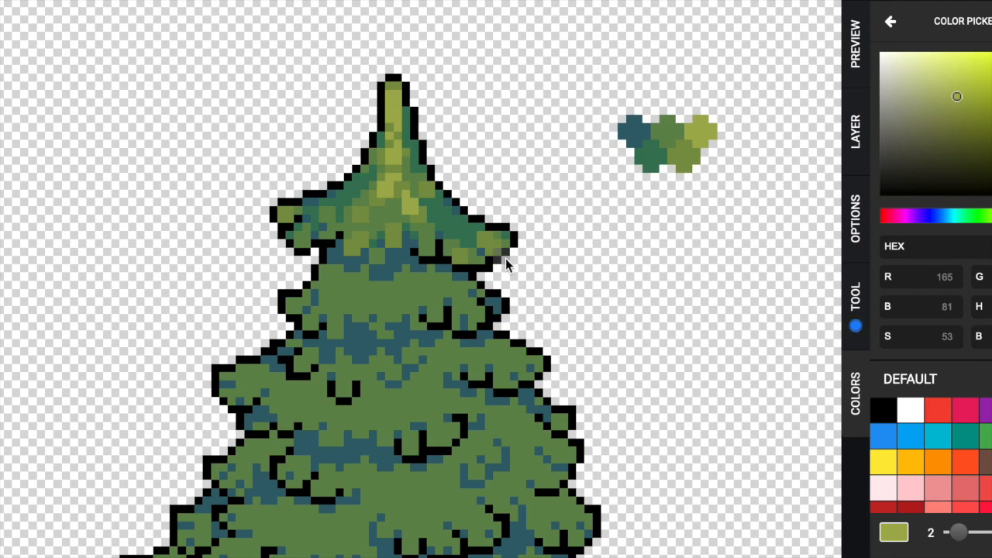
pyautogui.click(291, 306)
pyautogui.click(340, 325)
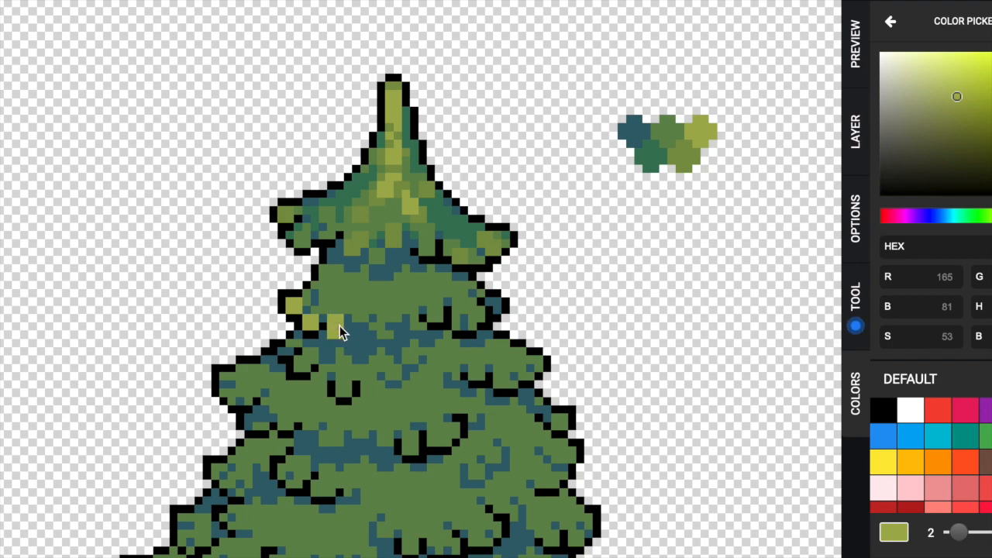
pyautogui.click(370, 301)
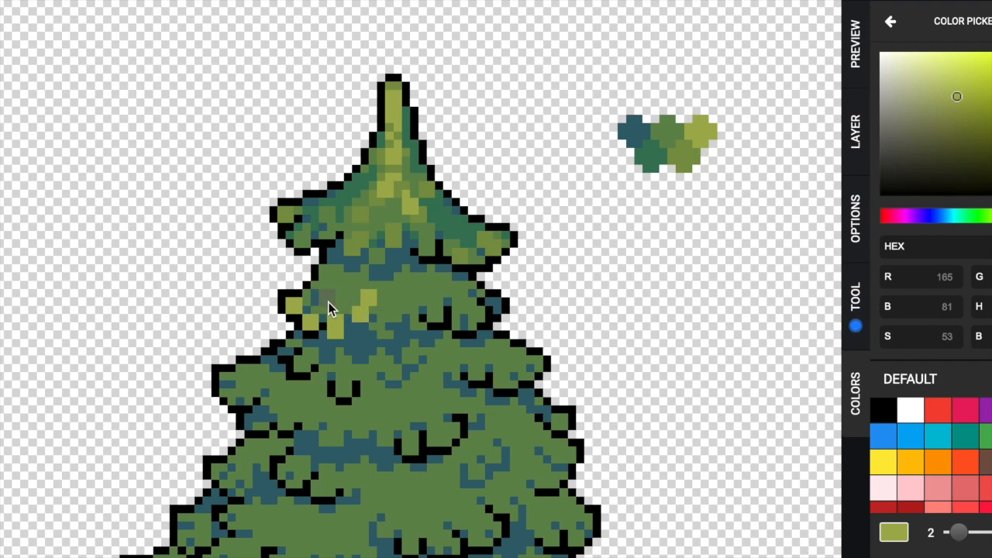
pyautogui.click(394, 316)
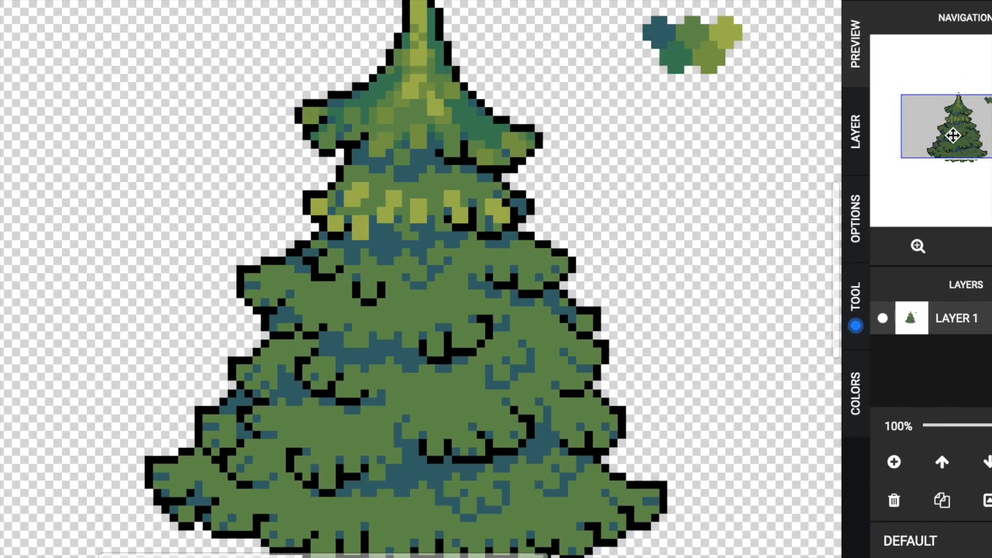
pyautogui.click(329, 314)
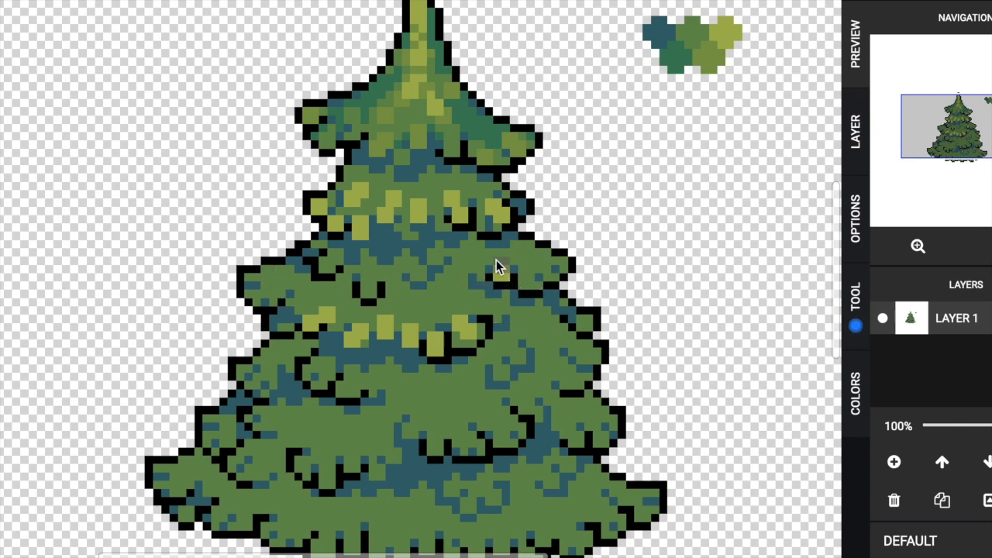
pyautogui.moveTo(496, 262)
pyautogui.mouseDown()
pyautogui.moveTo(539, 270)
pyautogui.moveTo(531, 287)
pyautogui.moveTo(554, 282)
pyautogui.moveTo(535, 262)
pyautogui.mouseUp()
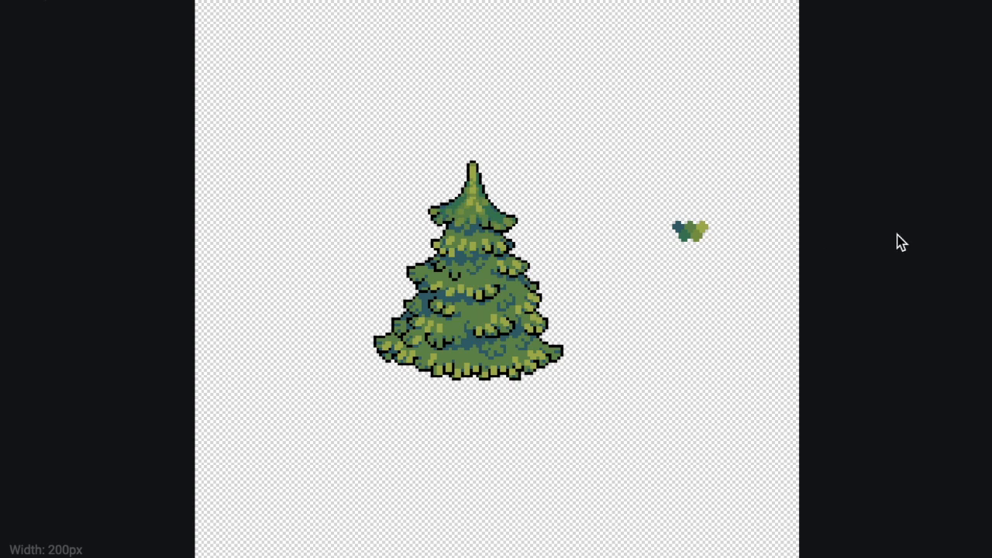
# Blend the shadows and highlights across the tree's tiers with the in-between dark green and olive tones
pyautogui.scroll(-10, 534, 149)
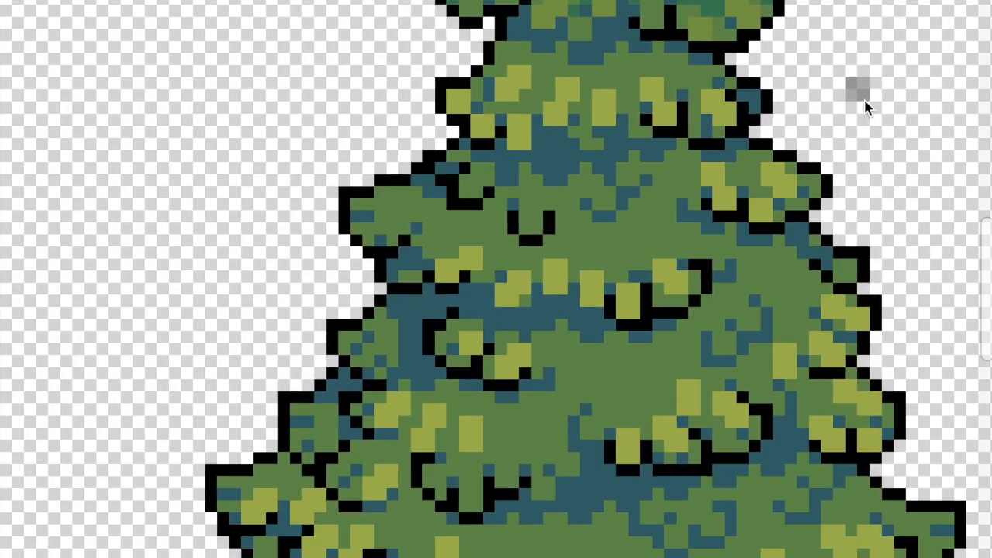
pyautogui.scroll(5, 718, 194)
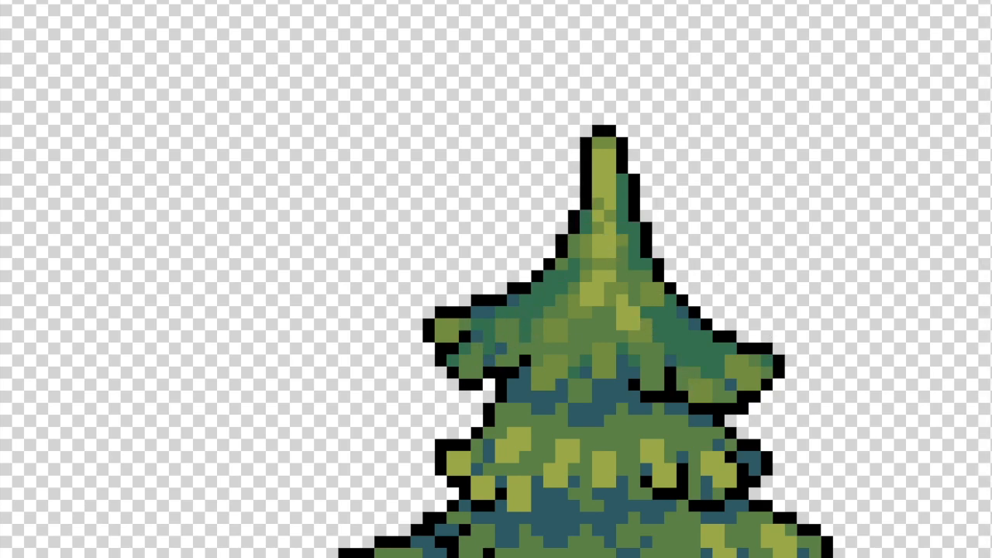
pyautogui.scroll(-5, 548, 195)
pyautogui.moveTo(559, 205)
pyautogui.mouseDown()
pyautogui.moveTo(535, 191)
pyautogui.moveTo(495, 250)
pyautogui.moveTo(501, 237)
pyautogui.moveTo(544, 247)
pyautogui.mouseUp()
pyautogui.moveTo(580, 207)
pyautogui.mouseDown()
pyautogui.moveTo(616, 217)
pyautogui.moveTo(649, 195)
pyautogui.moveTo(686, 199)
pyautogui.mouseUp()
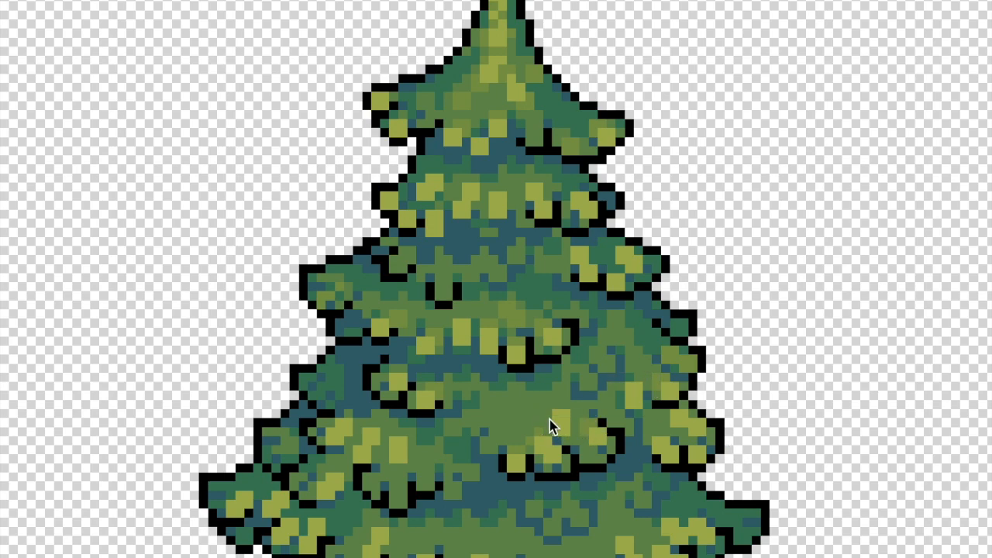
pyautogui.scroll(2, 550, 422)
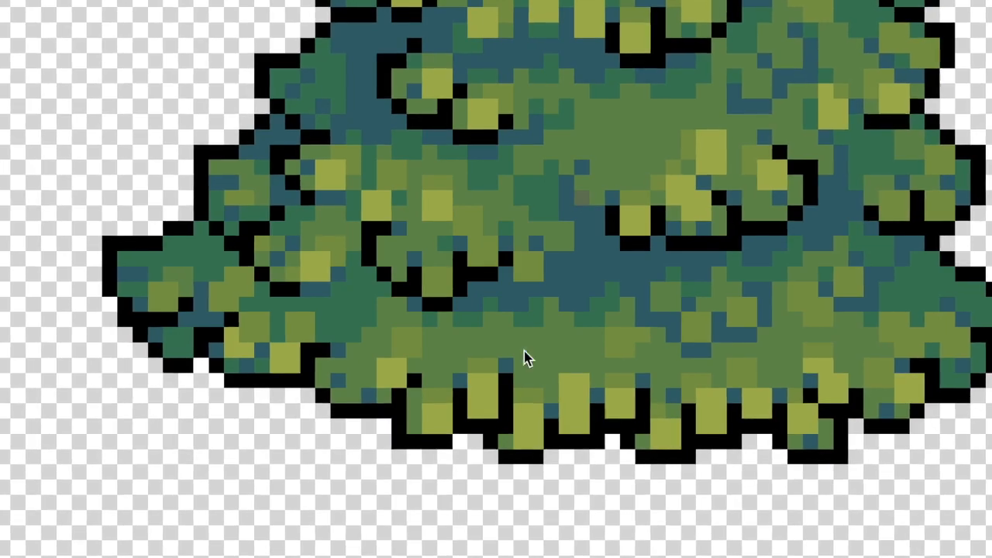
pyautogui.moveTo(567, 366); pyautogui.dragTo(581, 366)
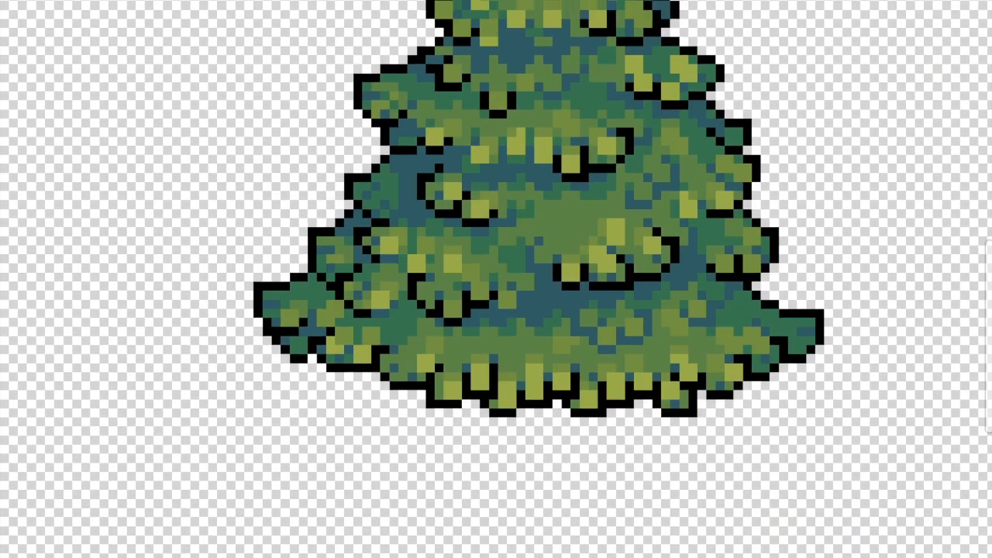
# Draw the trunk's two black side outlines beneath the foliage, with a small knot and a flared base
pyautogui.moveTo(490, 423)
pyautogui.mouseDown()
pyautogui.moveTo(518, 436)
pyautogui.moveTo(509, 428)
pyautogui.moveTo(512, 524)
pyautogui.mouseUp()
pyautogui.moveTo(575, 422)
pyautogui.mouseDown()
pyautogui.moveTo(587, 492)
pyautogui.moveTo(573, 496)
pyautogui.moveTo(576, 556)
pyautogui.mouseUp()
pyautogui.moveTo(512, 526); pyautogui.dragTo(512, 557)
pyautogui.scroll(-5, 675, 370)
pyautogui.moveTo(512, 344); pyautogui.dragTo(502, 523)
pyautogui.moveTo(578, 347); pyautogui.dragTo(587, 535)
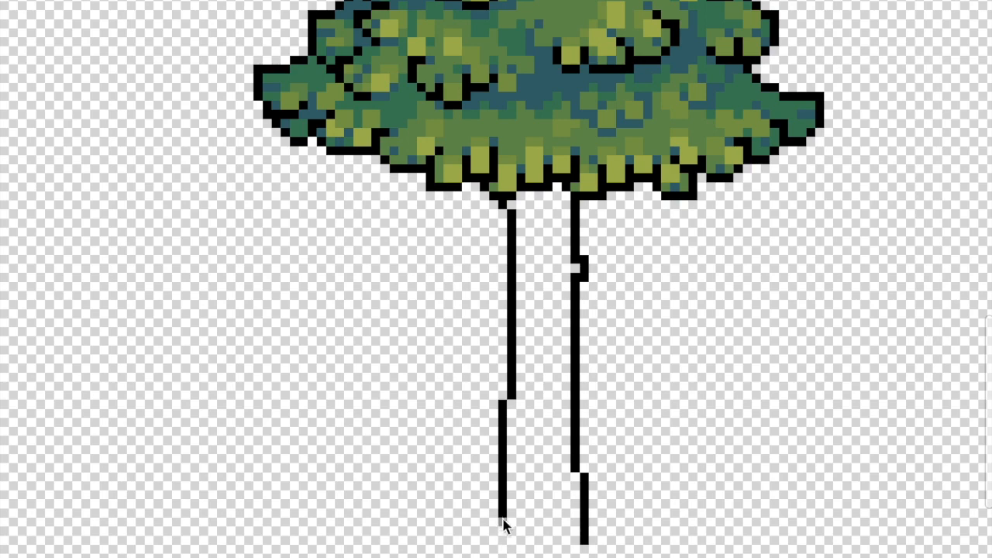
pyautogui.moveTo(502, 521); pyautogui.dragTo(500, 544)
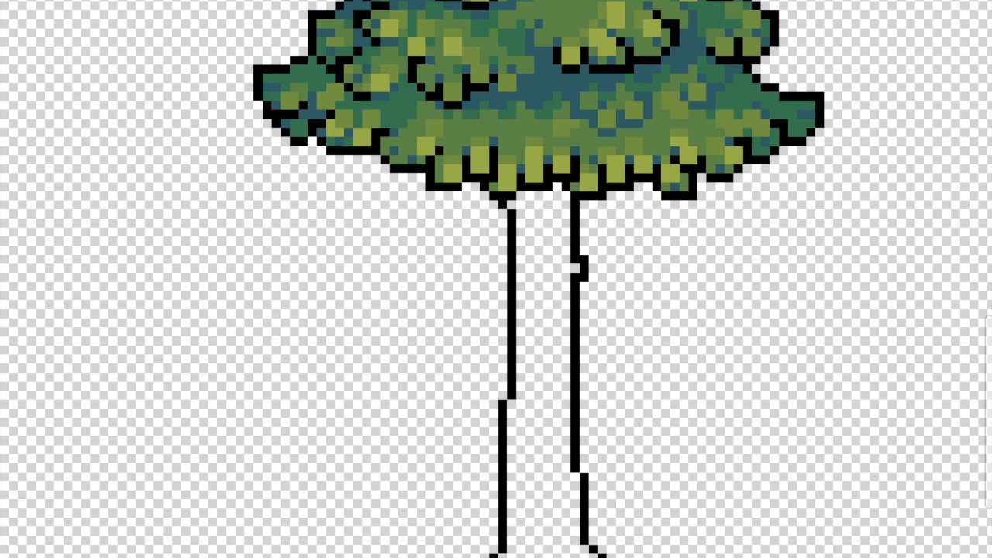
pyautogui.moveTo(829, 372); pyautogui.dragTo(766, 308)
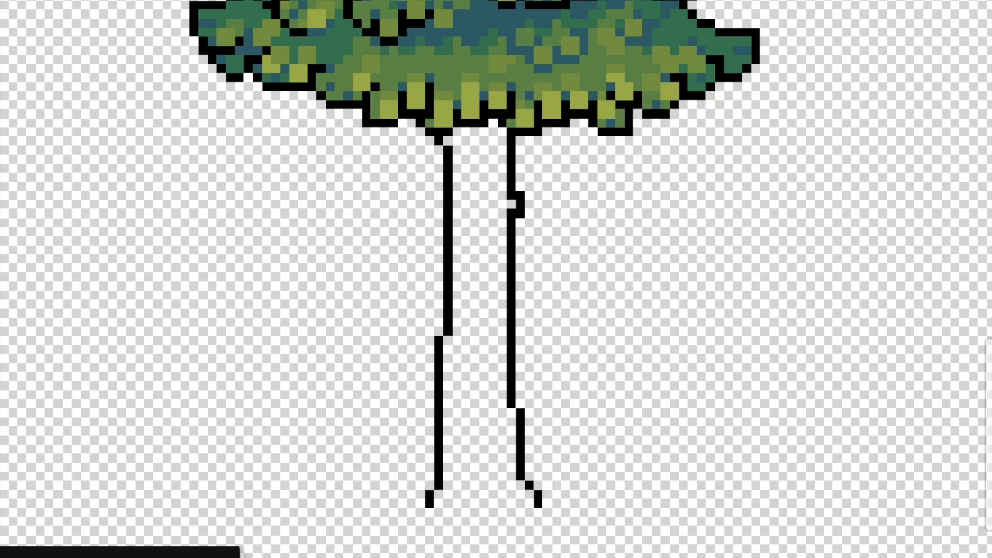
# Choose the brown color 7a5240, close off the trunk's base with it and fill the trunk
pyautogui.moveTo(96, 468); pyautogui.dragTo(98, 478)
pyautogui.click(45, 419)
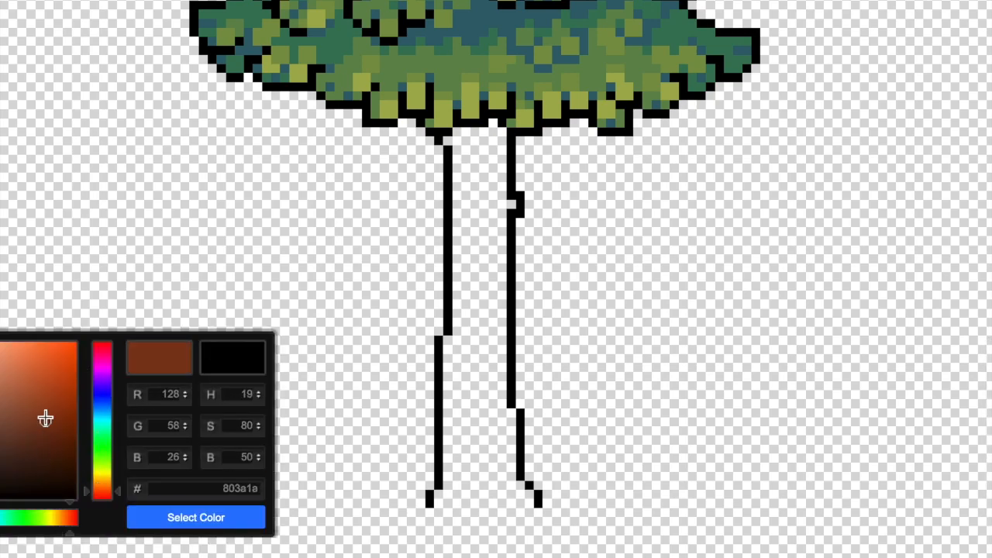
pyautogui.moveTo(45, 419); pyautogui.dragTo(2, 424)
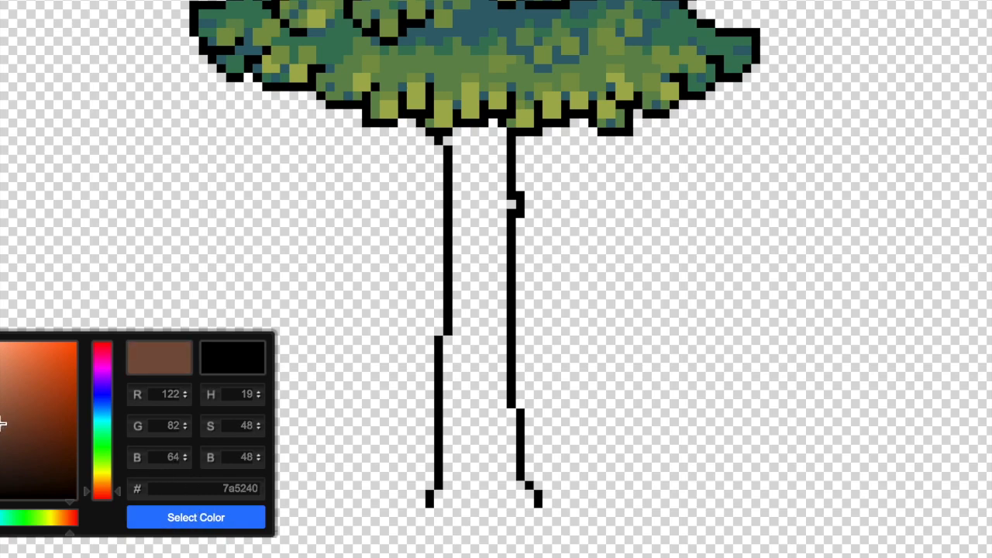
pyautogui.click(196, 518)
pyautogui.moveTo(438, 502); pyautogui.dragTo(532, 502)
pyautogui.click(481, 465)
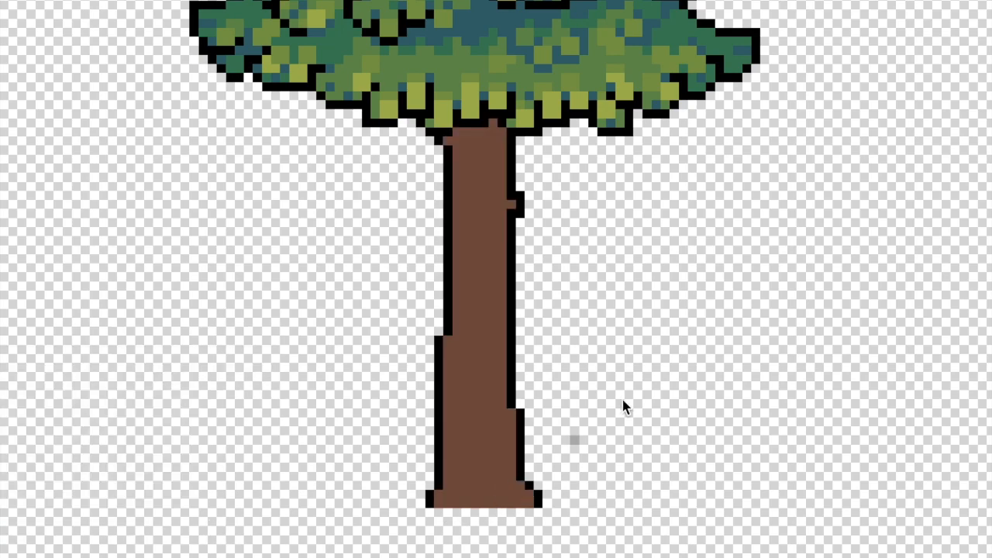
# Place a brown swatch beside the trunk and add a dark purplish-brown shadow swatch next to it
pyautogui.click(629, 281)
pyautogui.moveTo(634, 284); pyautogui.dragTo(640, 276)
pyautogui.click(4, 543)
pyautogui.moveTo(102, 347); pyautogui.dragTo(102, 350)
pyautogui.moveTo(11, 432); pyautogui.dragTo(0, 449)
pyautogui.click(241, 515)
pyautogui.click(650, 282)
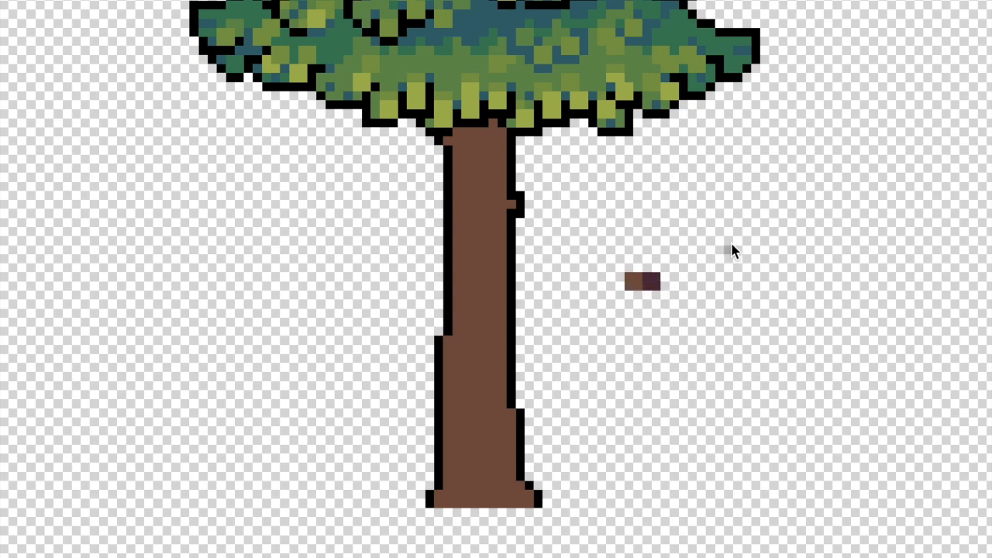